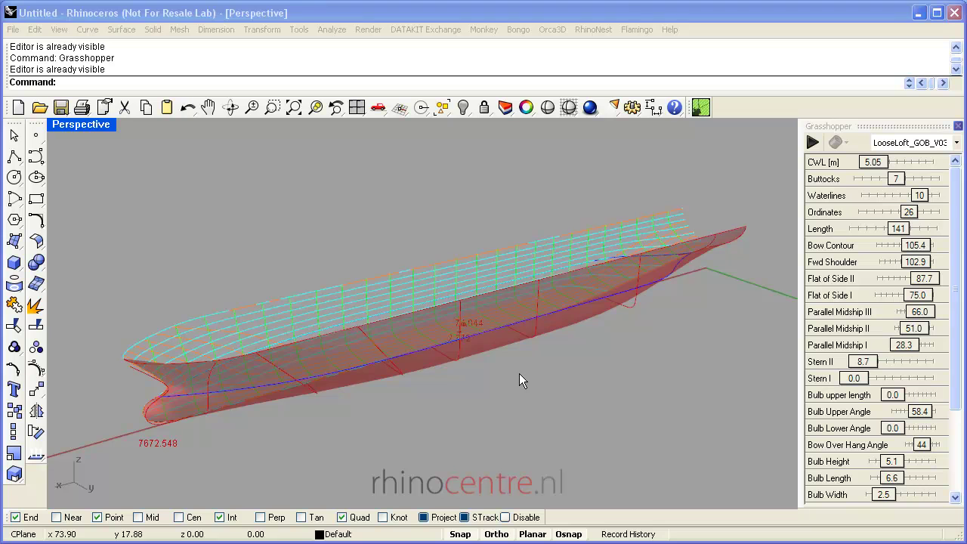
Orbit the Perspective view to inspect the hull from several angles, including bow-quarter views
mouse_move(519, 373)
right_down()
mouse_move(536, 367)
mouse_move(536, 355)
mouse_move(528, 364)
right_up()
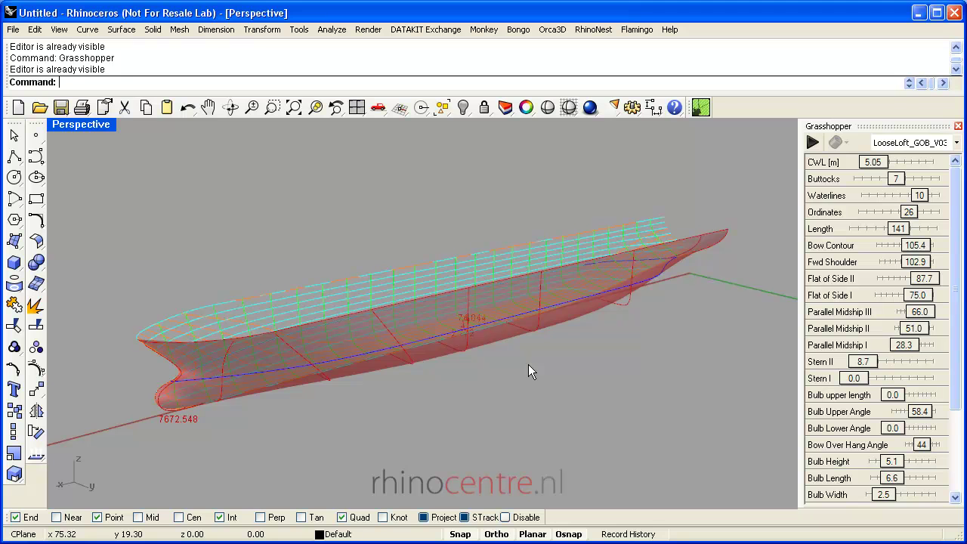
mouse_move(528, 366)
right_down()
mouse_move(556, 339)
mouse_move(551, 367)
mouse_move(535, 372)
right_up()
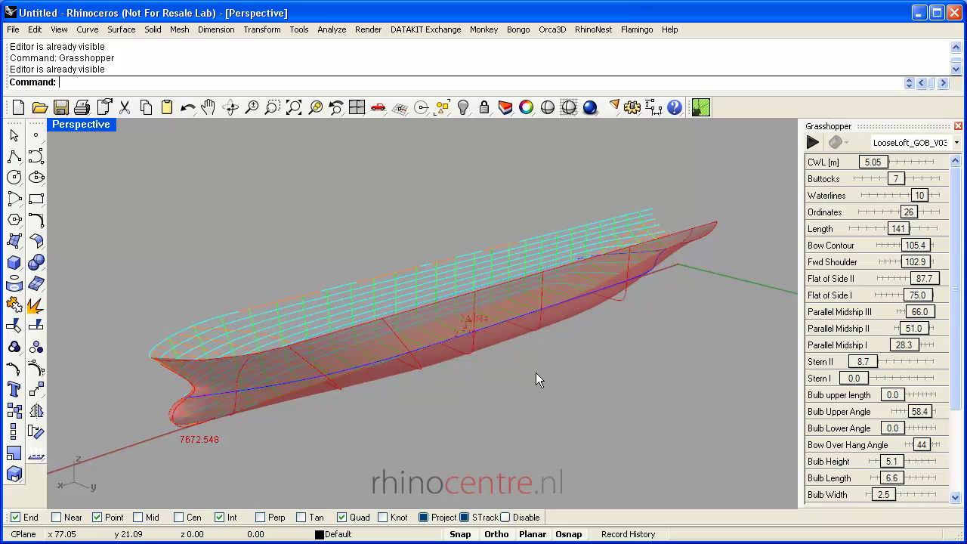
mouse_move(544, 368)
right_down()
mouse_move(576, 348)
mouse_move(621, 351)
mouse_move(544, 360)
mouse_move(539, 322)
mouse_move(519, 322)
mouse_move(559, 377)
right_up()
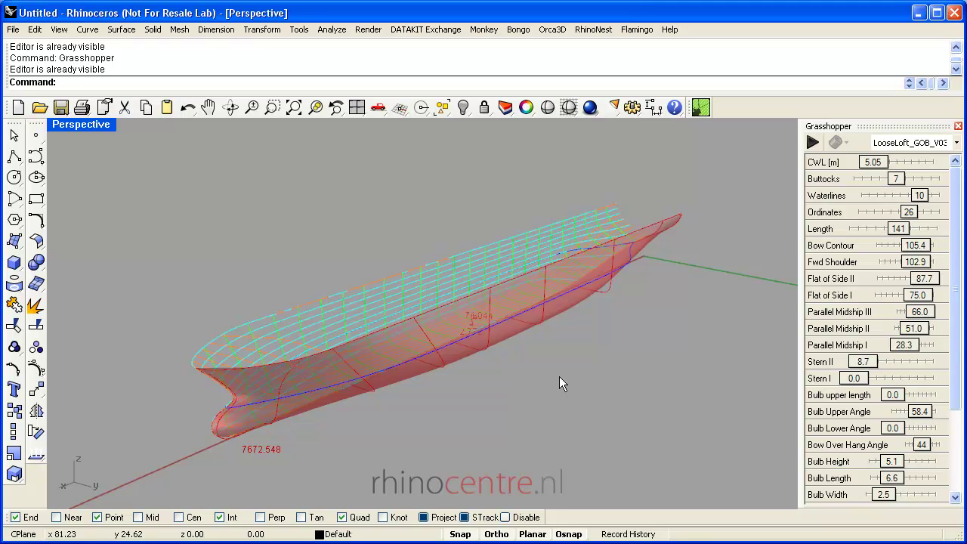
right_drag(556, 373, 569, 358)
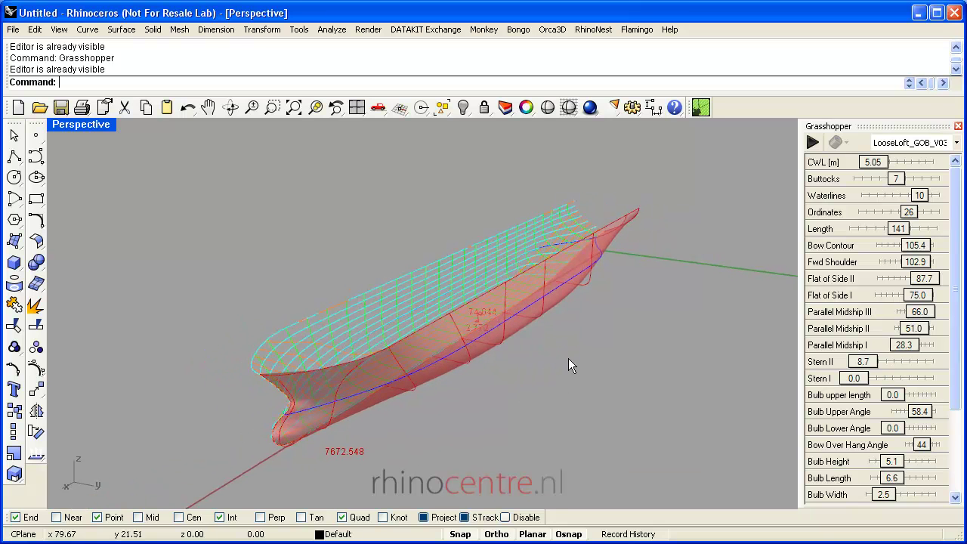
mouse_move(568, 359)
right_down()
mouse_move(544, 352)
mouse_move(546, 339)
mouse_move(535, 363)
mouse_move(582, 347)
mouse_move(575, 343)
mouse_move(557, 369)
right_up()
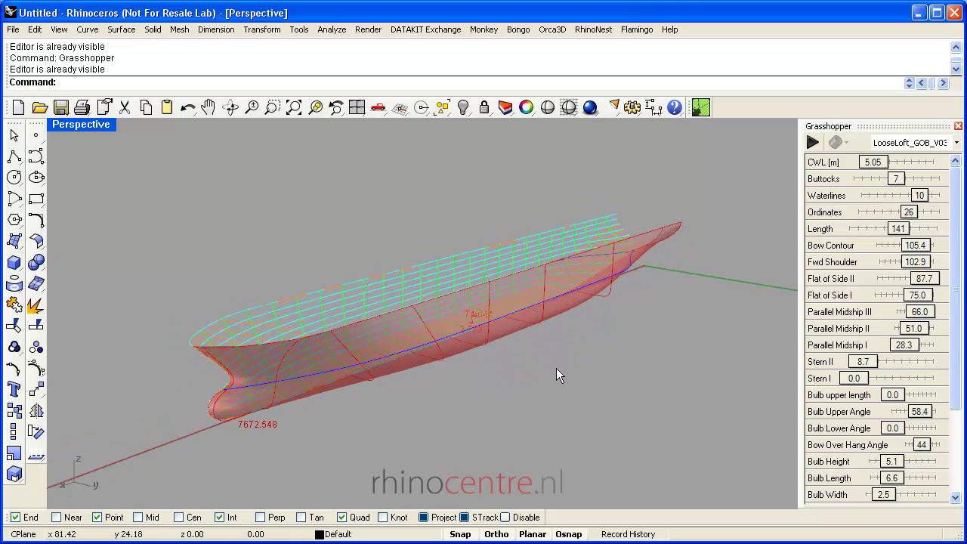
right_drag(556, 368, 532, 392)
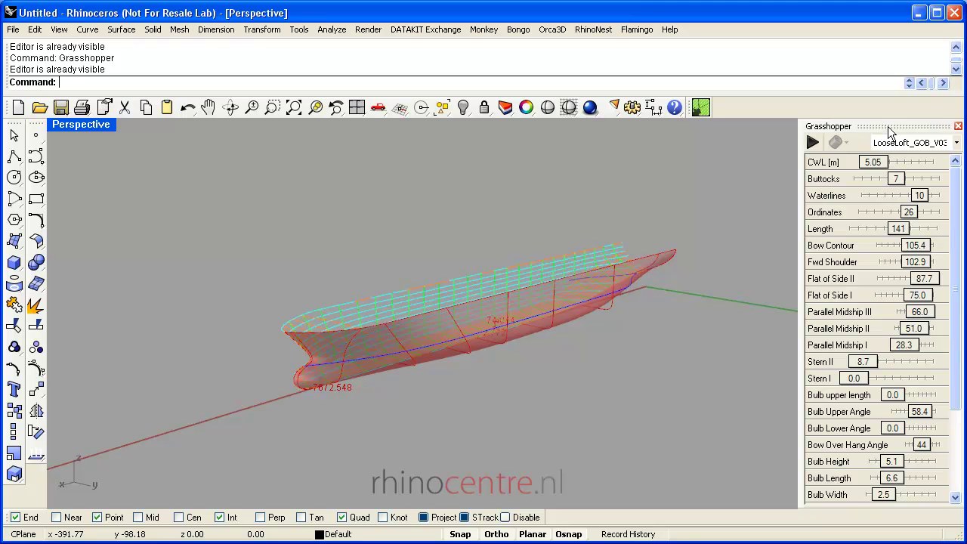
Adjust sliders in the Grasshopper remote panel, then orbit and zoom to re-frame the hull
click(819, 165)
click(824, 179)
click(820, 195)
click(815, 160)
right_drag(648, 255, 686, 264)
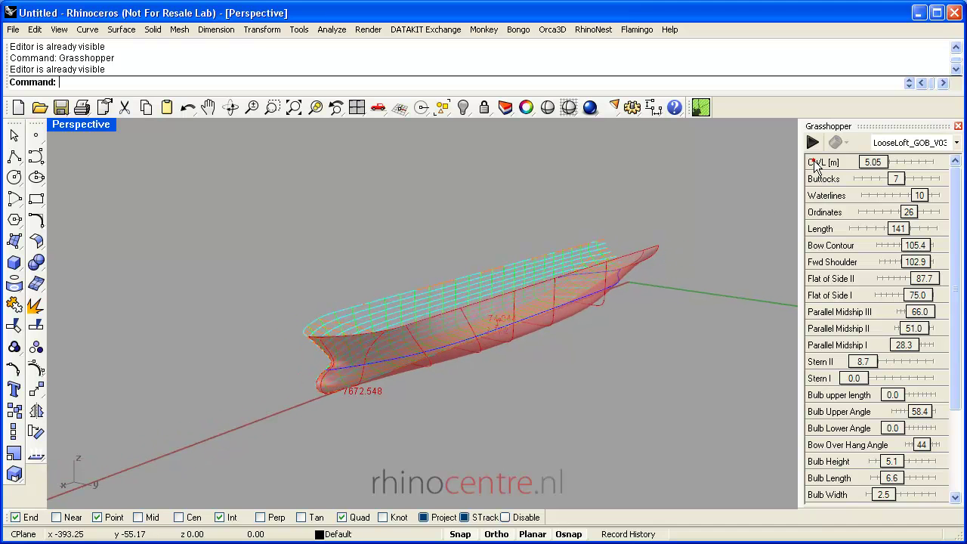
right_drag(696, 298, 665, 299)
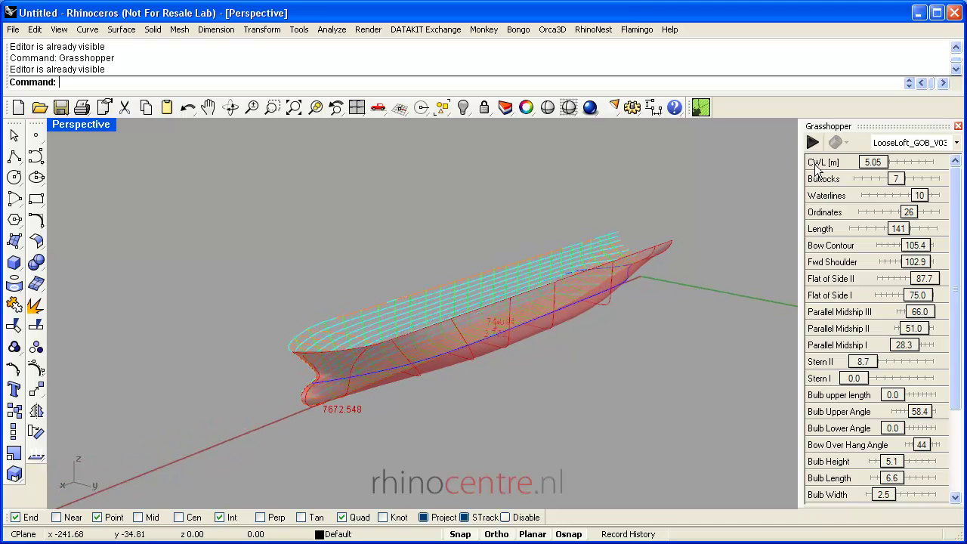
scroll(631, 300, up, 3)
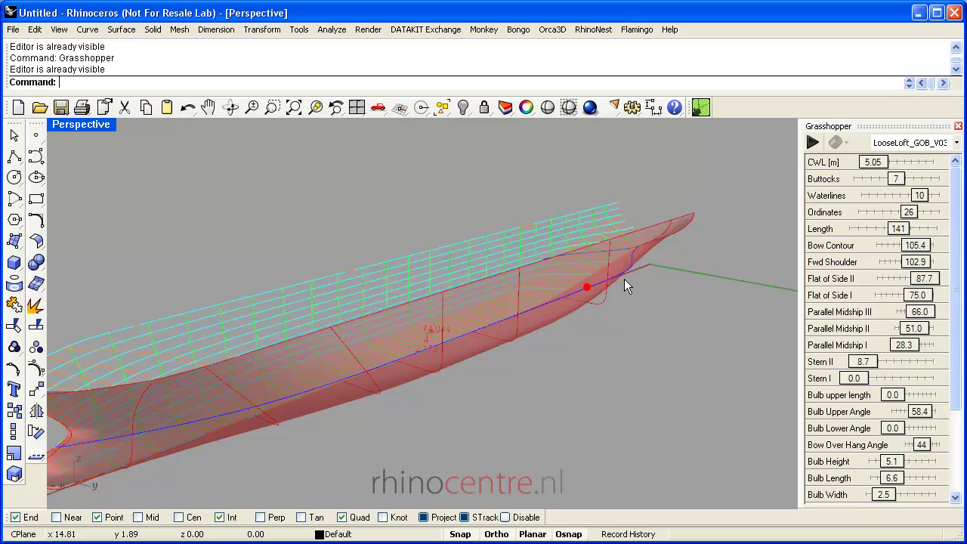
right_drag(634, 256, 680, 280)
scroll(673, 282, down, 3)
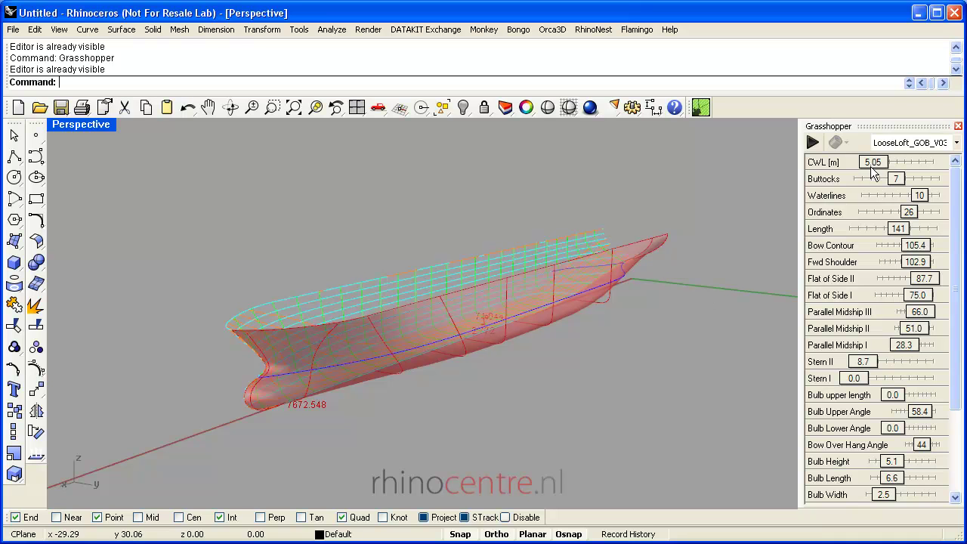
right_drag(311, 412, 296, 441)
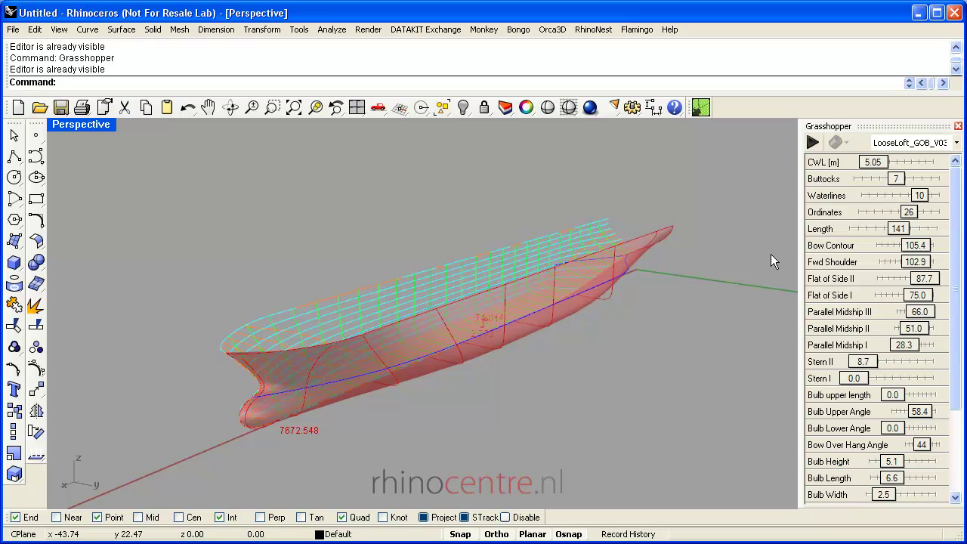
Try CWL at about 6.0, then return it to 5.05 and orbit the hull
drag(873, 166, 875, 163)
right_drag(717, 321, 448, 340)
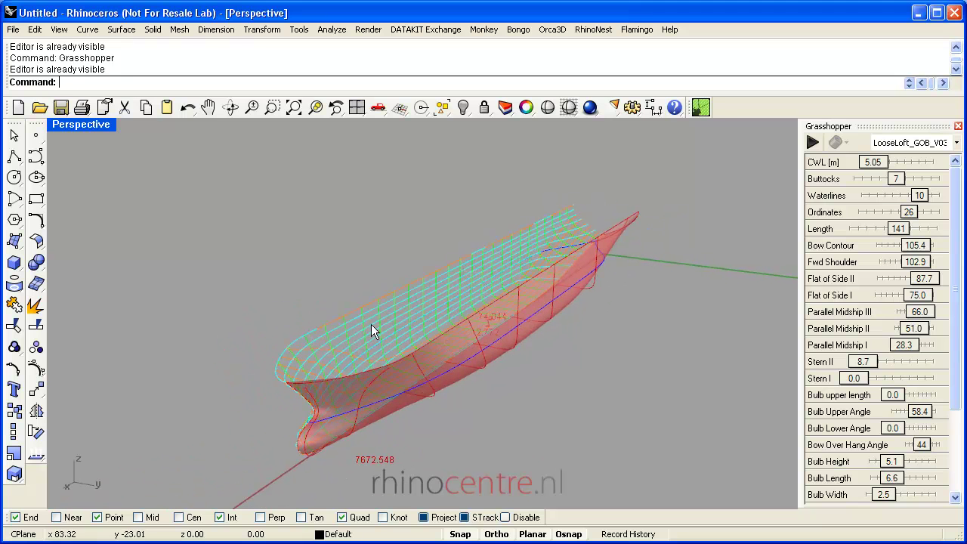
mouse_move(371, 326)
right_down()
mouse_move(346, 334)
mouse_move(411, 317)
mouse_move(366, 322)
right_up()
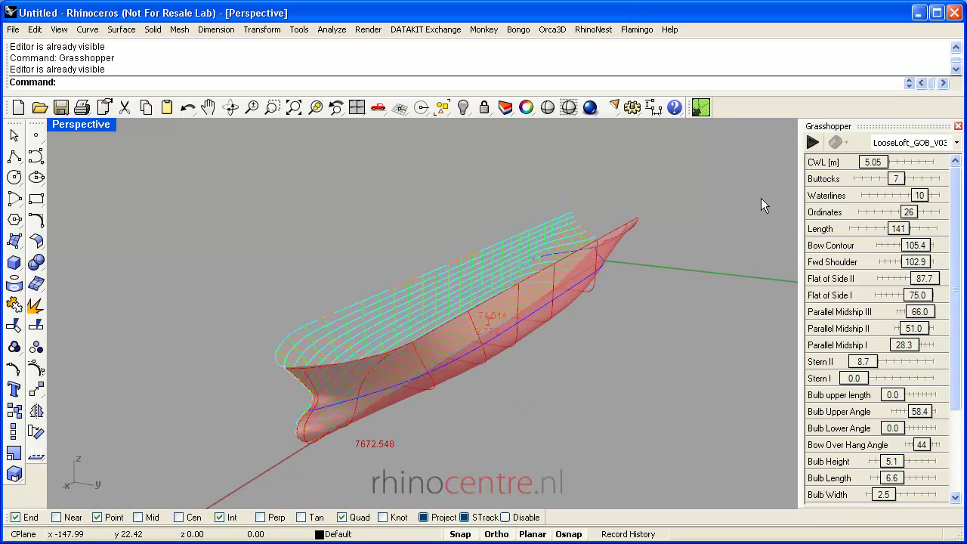
Reduce the Waterlines count from 10 to 6
click(817, 186)
click(821, 215)
drag(921, 198, 889, 179)
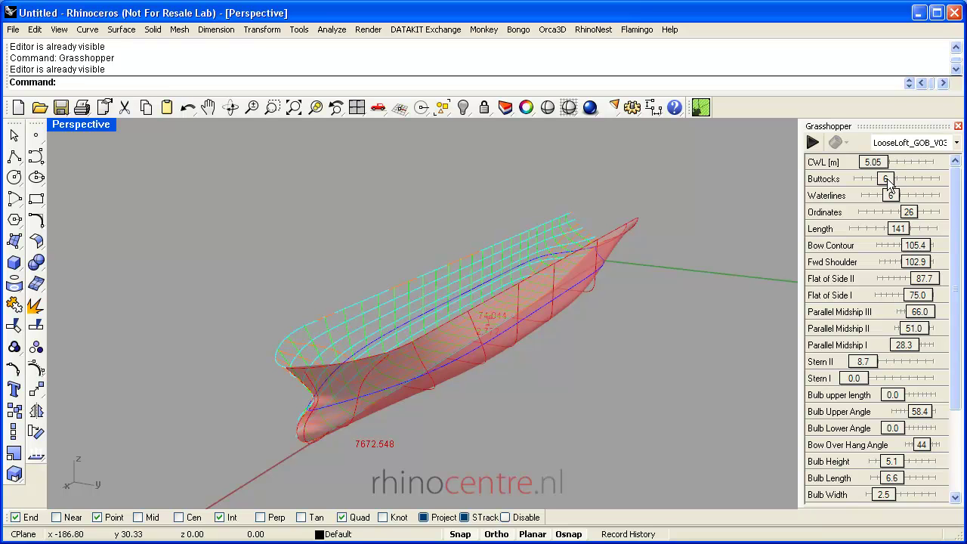
Lower Ordinates from 26 to 18 and orbit to a near side view of the hull
drag(909, 213, 897, 216)
right_drag(683, 303, 606, 286)
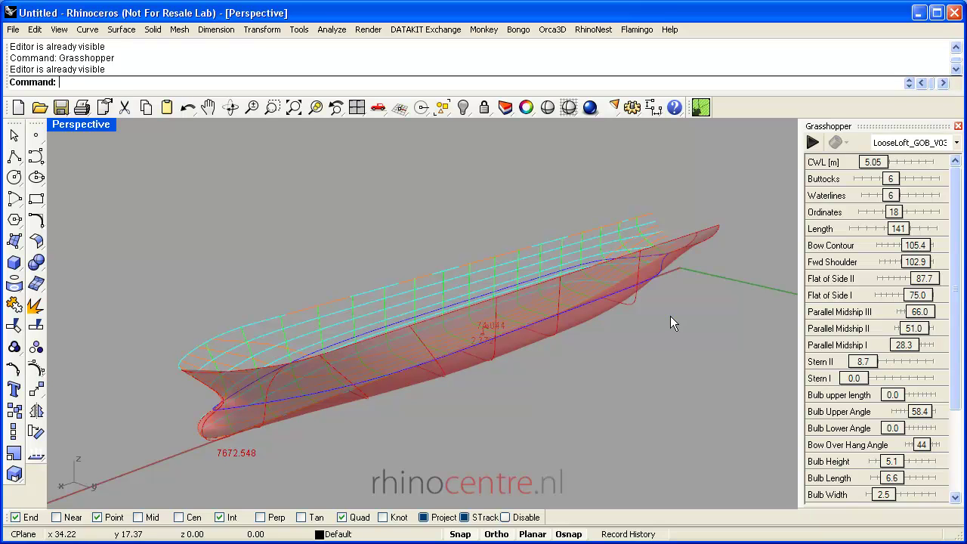
right_drag(670, 315, 663, 311)
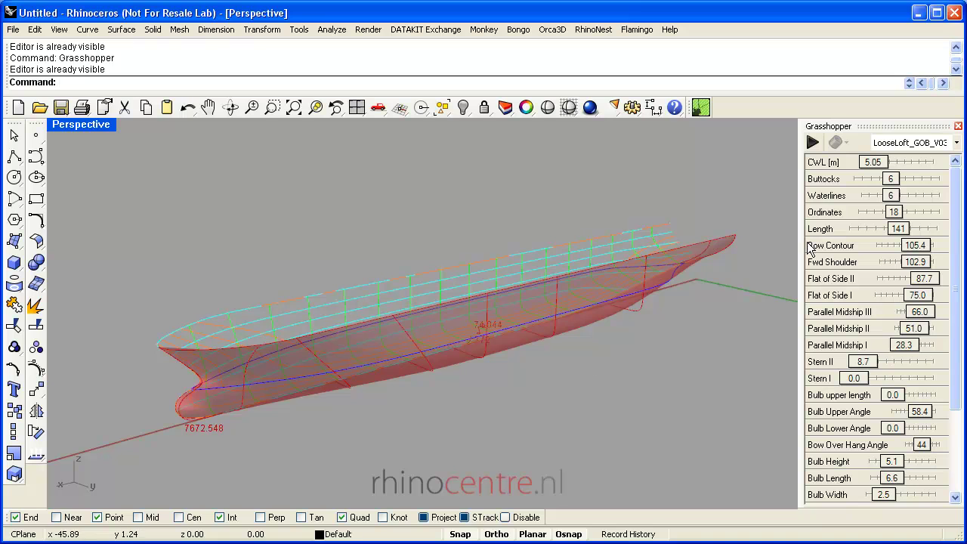
Drop Length from 141 to 122, zoom to check the hull, then nudge it to 124
drag(897, 231, 892, 234)
scroll(317, 412, up, 3)
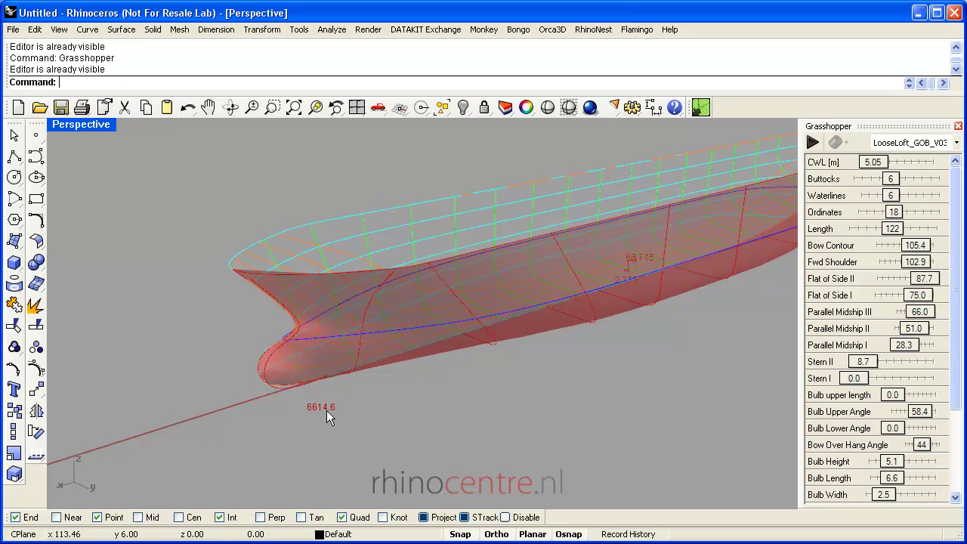
scroll(422, 384, up, 5)
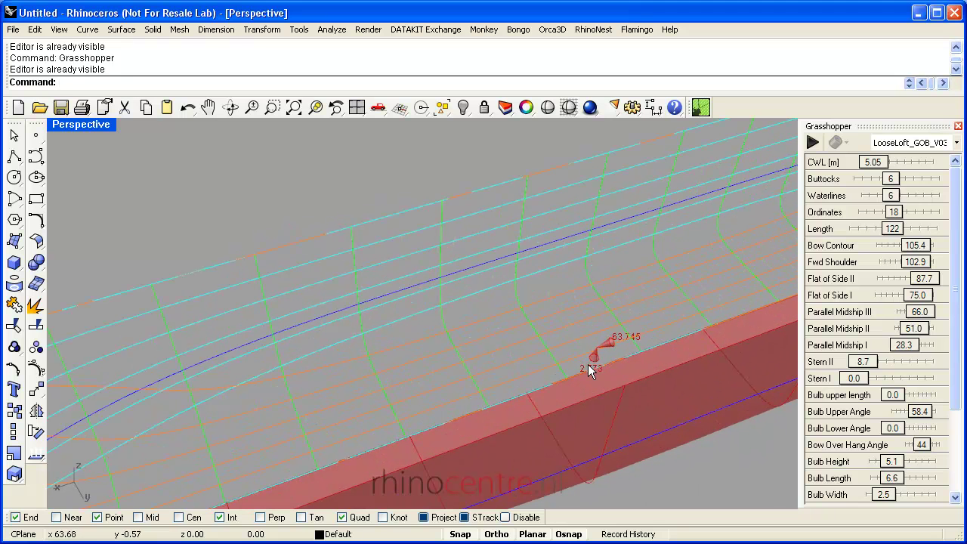
scroll(588, 364, down, 8)
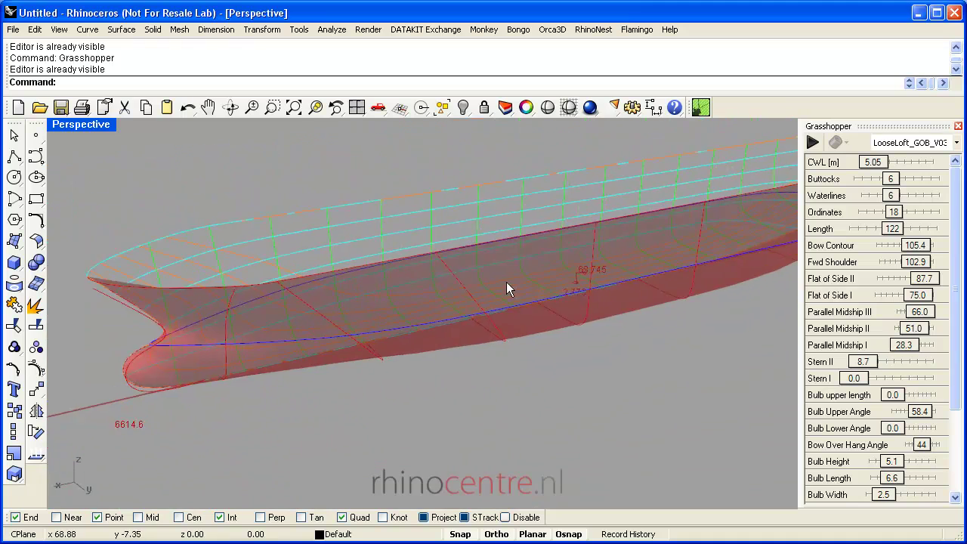
right_drag(332, 275, 729, 201)
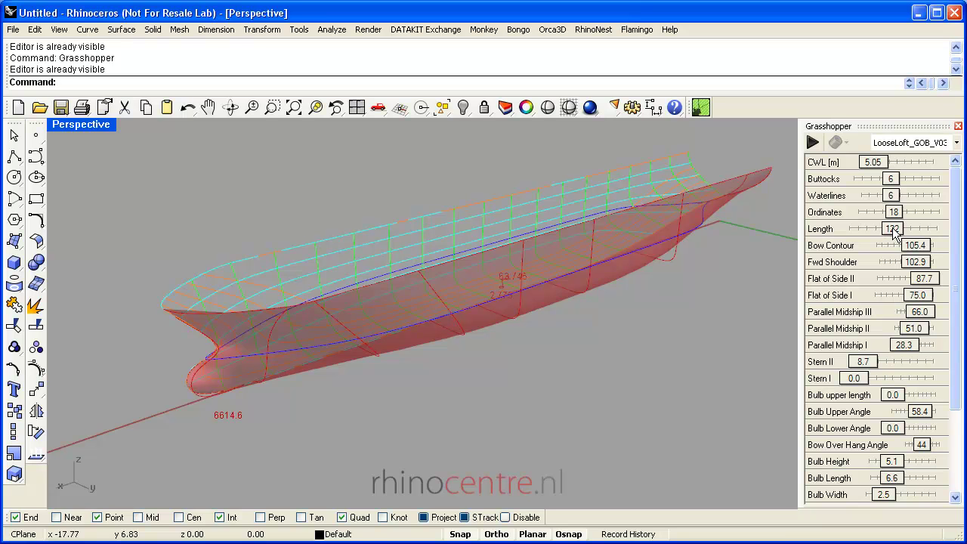
drag(894, 235, 895, 233)
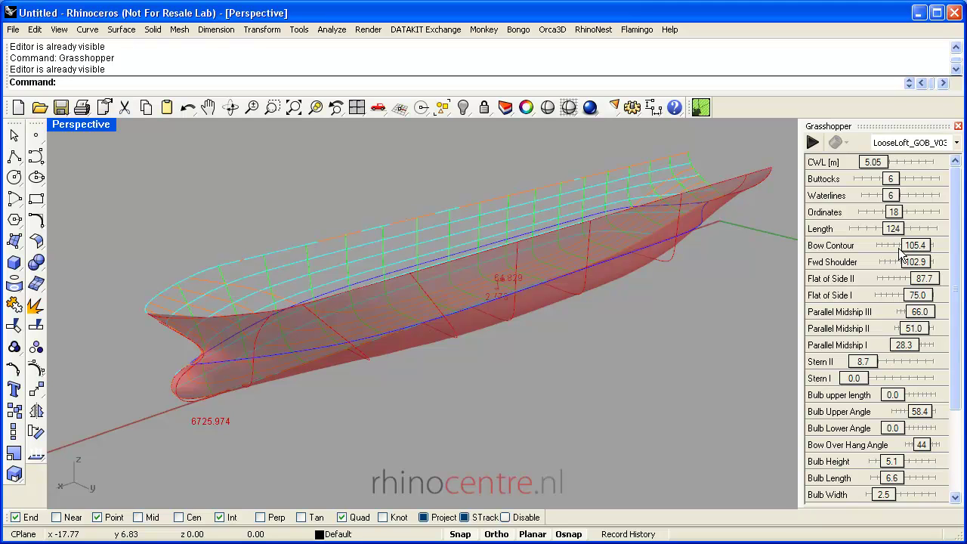
Raise Bow Contour to 119.6, orbiting to check the bow's longer forward sweep
drag(916, 249, 924, 250)
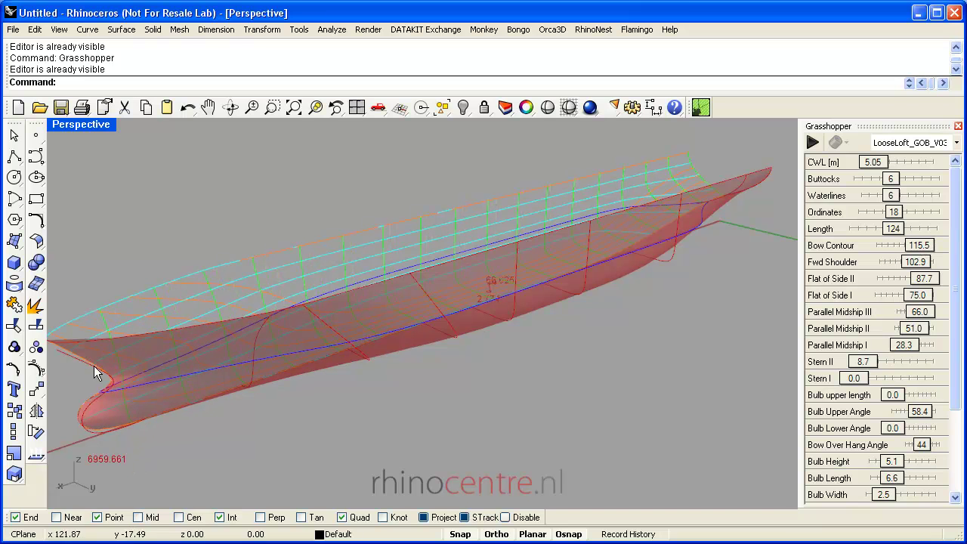
right_drag(268, 368, 300, 364)
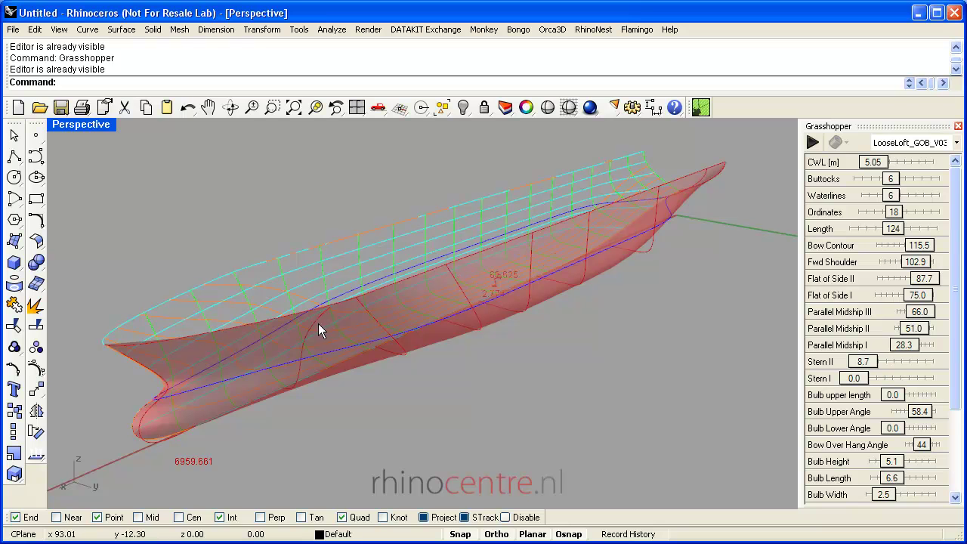
click(912, 243)
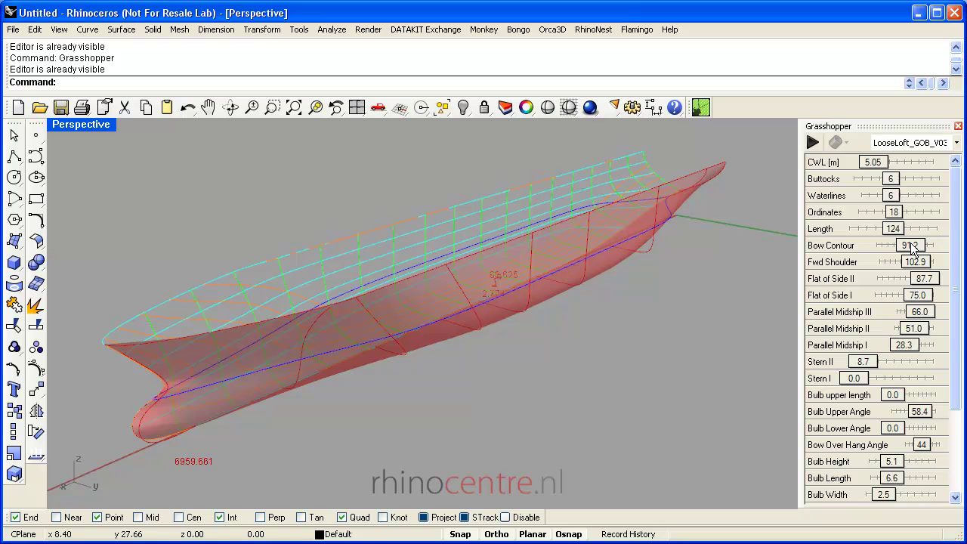
drag(911, 243, 924, 251)
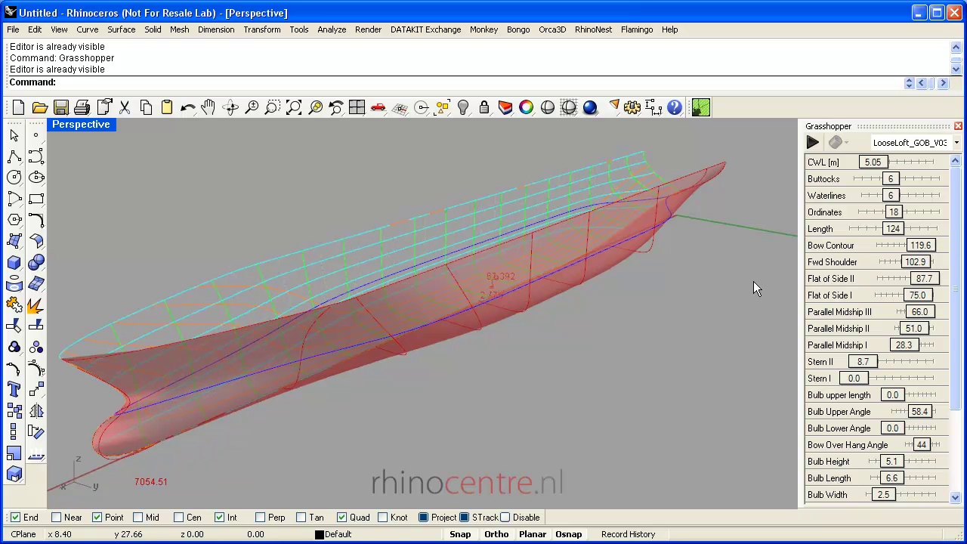
Orbit slightly and set Fwd Shoulder from 102.9 to 113.6
right_drag(740, 290, 664, 286)
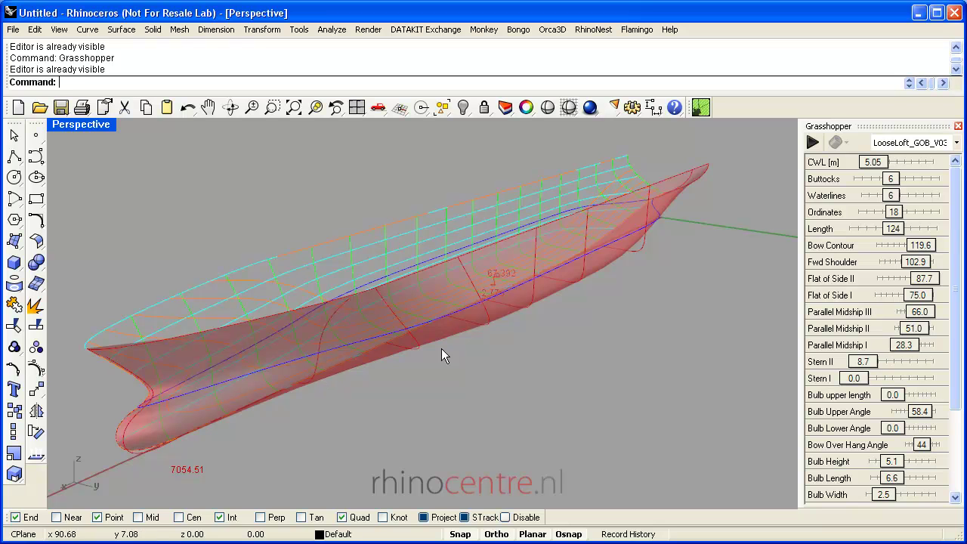
drag(916, 262, 922, 266)
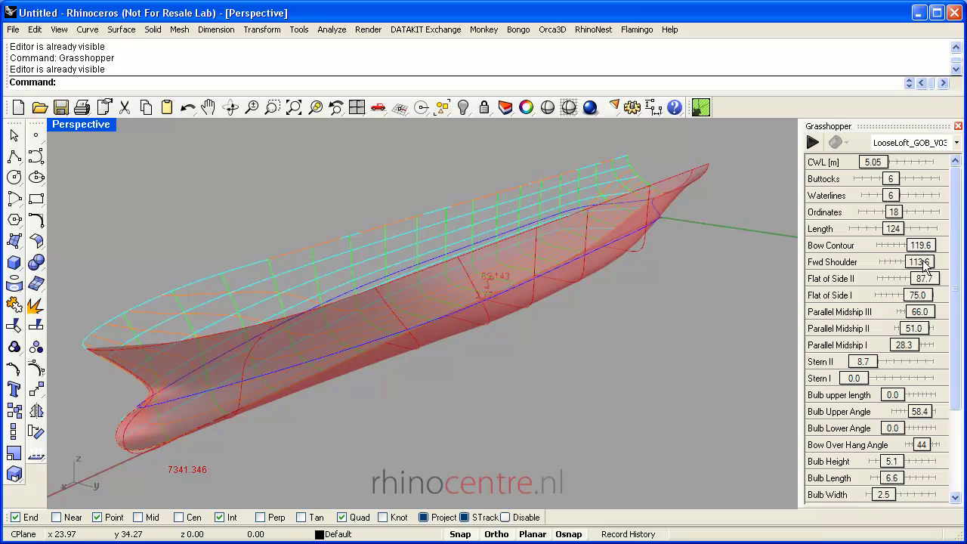
Orbit and zoom in on the bulbous bow, then scroll the remote panel to the bulb sliders
click(395, 315)
click(530, 244)
click(646, 214)
right_drag(662, 252, 637, 283)
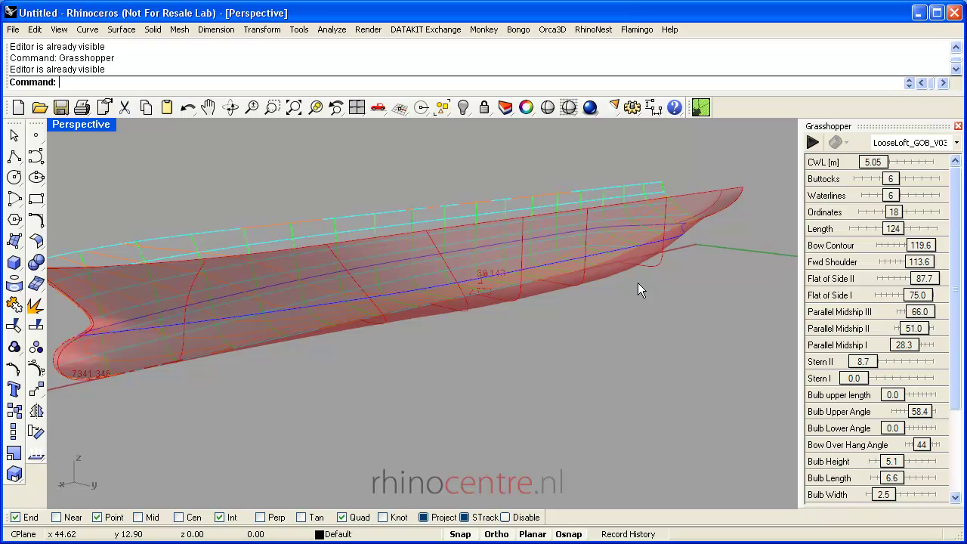
right_drag(557, 320, 604, 308)
scroll(252, 340, up, 4)
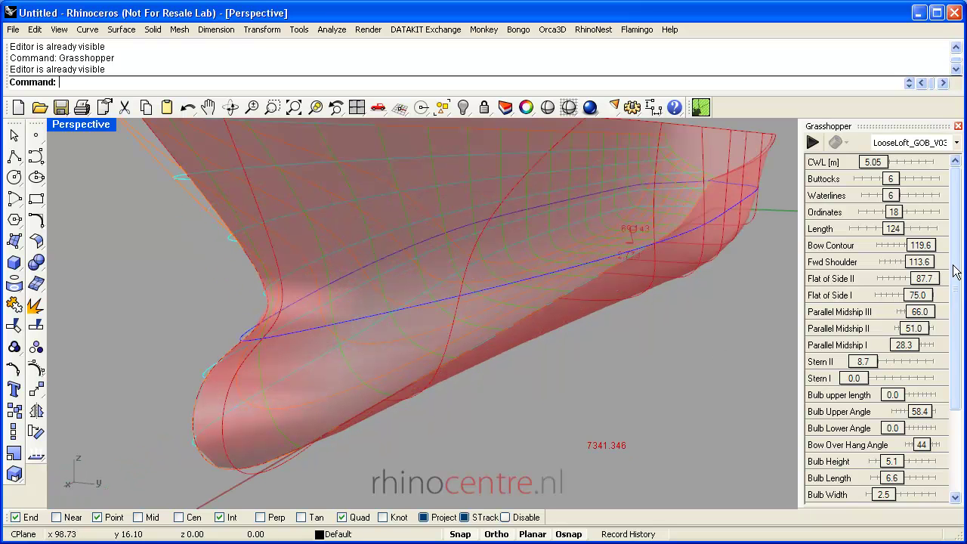
scroll(958, 297, down, 2)
scroll(958, 297, down, 4)
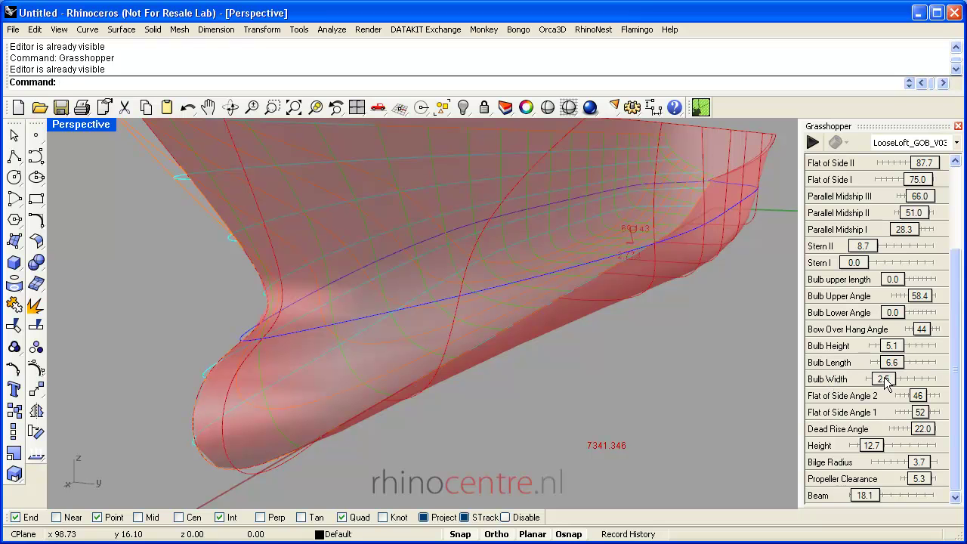
Set Bulb Width to 3.5 and Bulb Length to 7.5
mouse_move(885, 377)
mouse_down()
mouse_move(907, 379)
mouse_move(890, 381)
mouse_up()
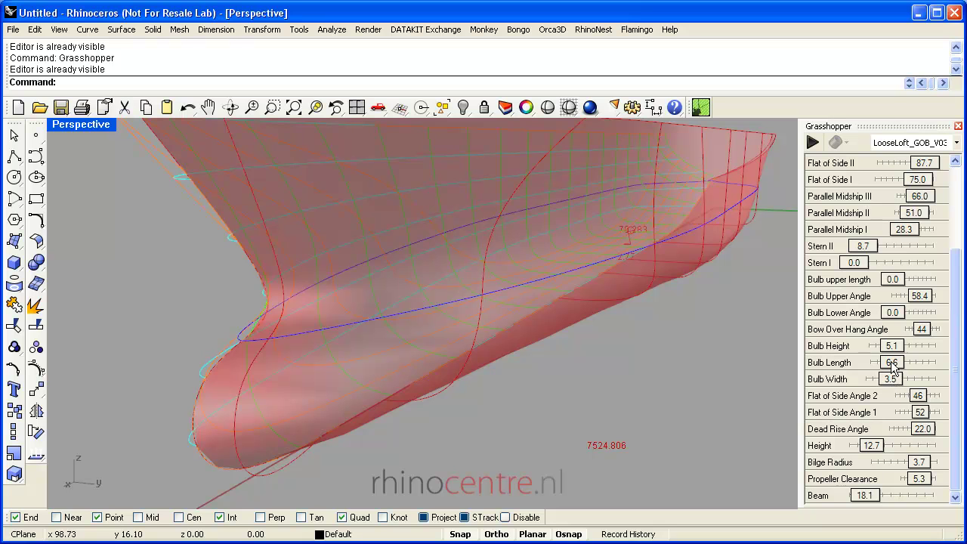
click(891, 363)
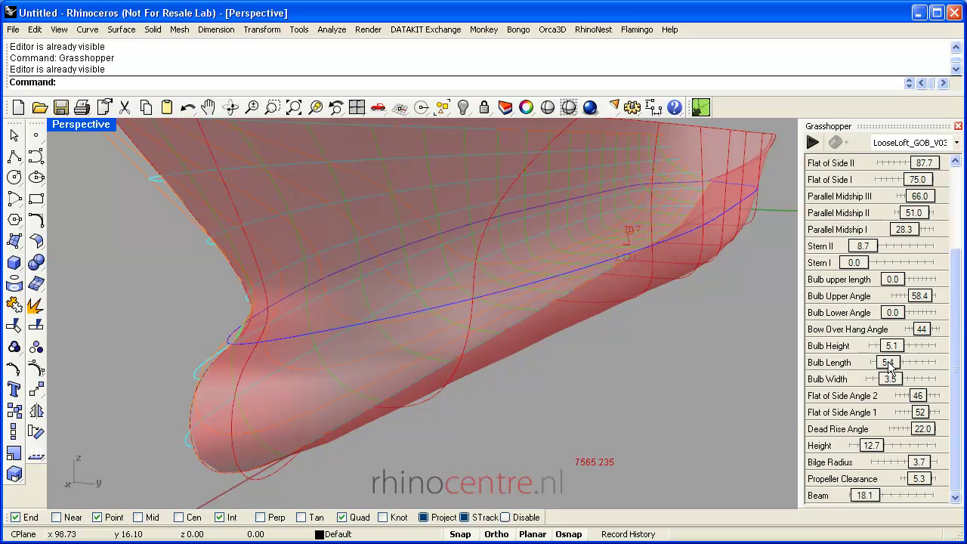
drag(890, 365, 895, 365)
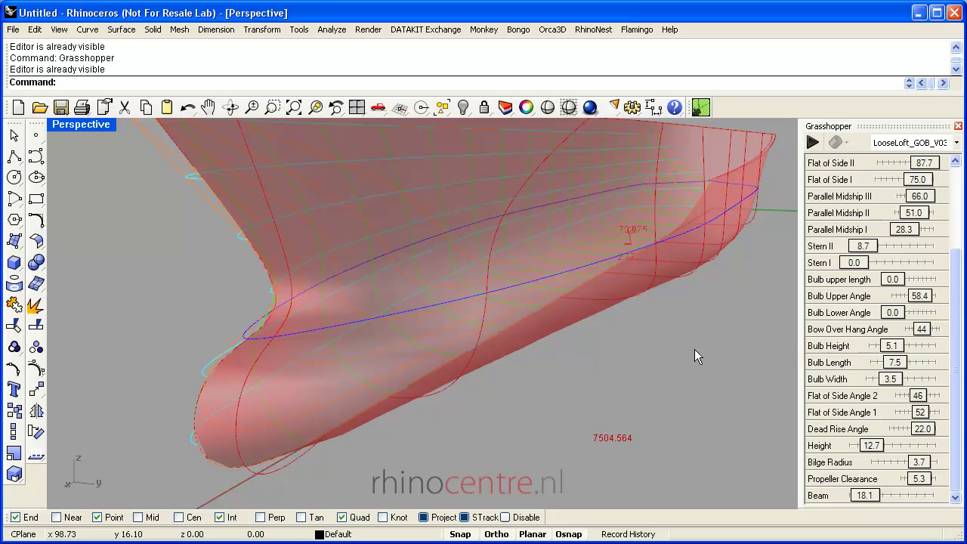
Set Buttocks to 12, Waterlines to 11, Ordinates to 40 and Bulb Height to 5.9
right_drag(525, 368, 589, 354)
scroll(725, 339, up, 5)
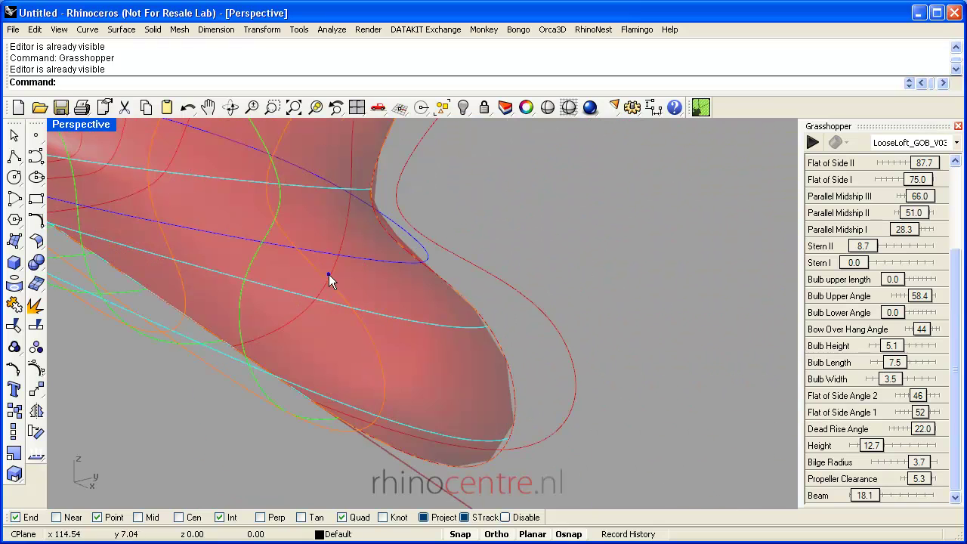
right_drag(329, 274, 328, 275)
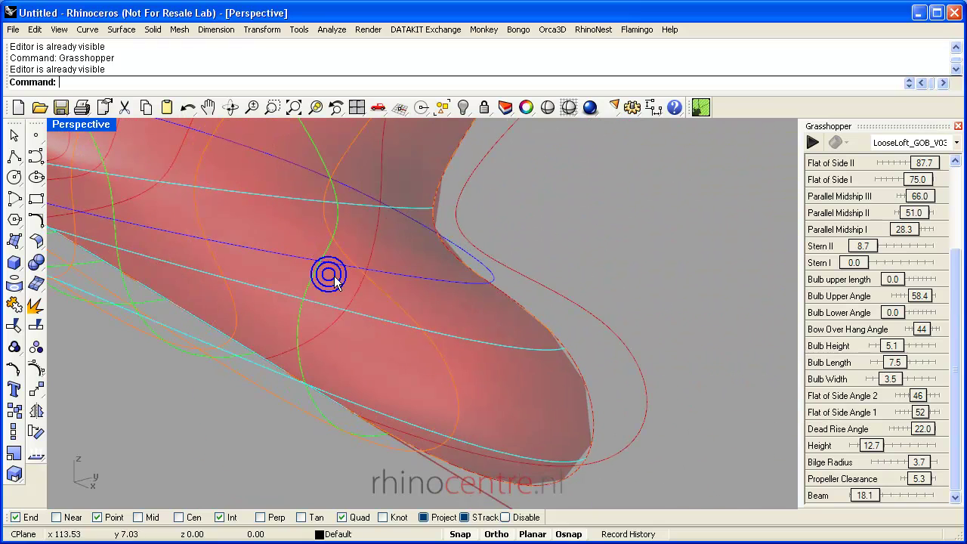
click(956, 189)
drag(897, 212, 937, 178)
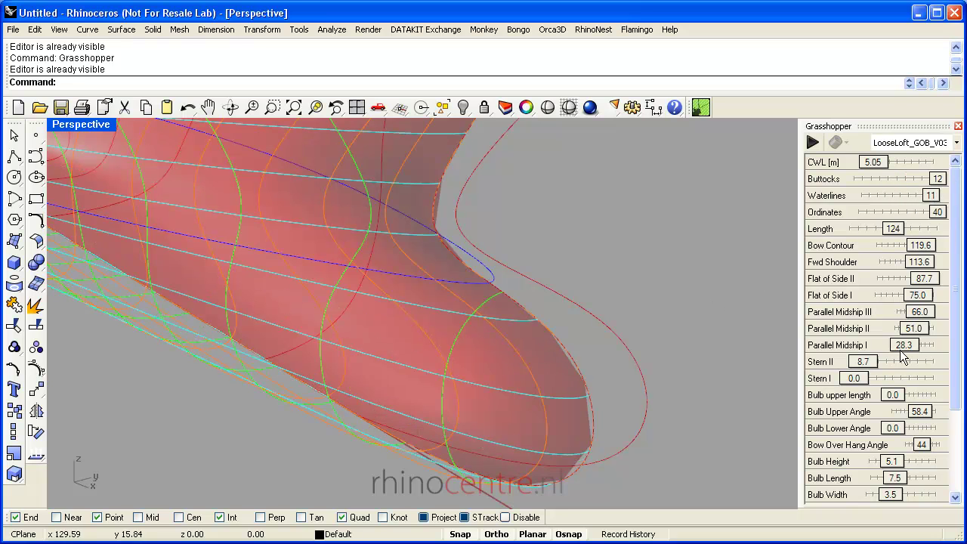
drag(957, 352, 958, 443)
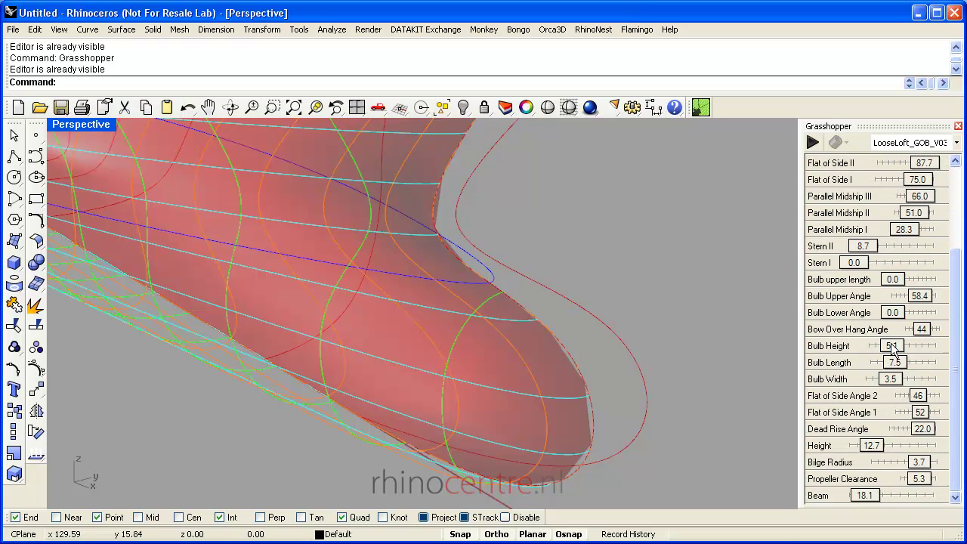
drag(892, 346, 896, 346)
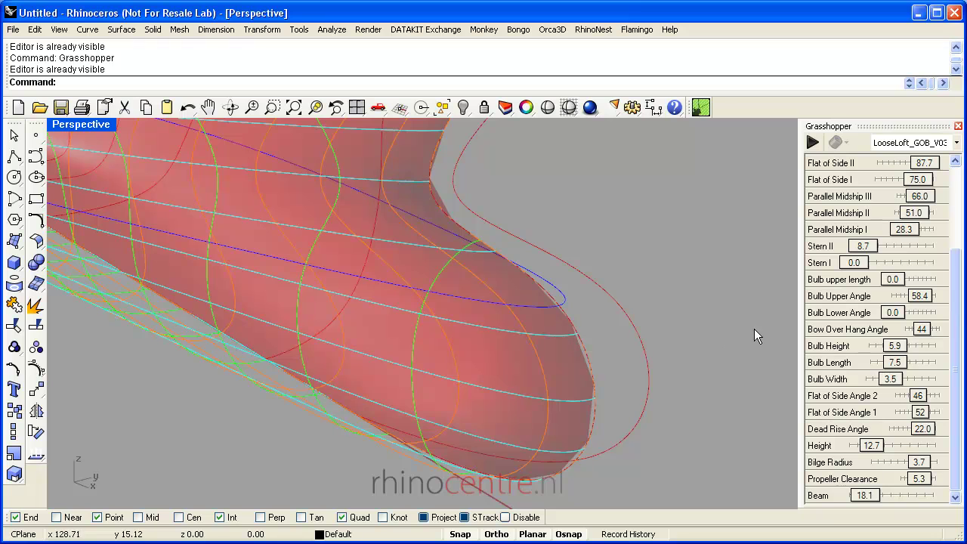
scroll(725, 332, down, 6)
Raise Propeller Clearance to 7.1, then orbit out to a three-quarter view of the hull
right_drag(711, 330, 405, 339)
right_drag(595, 266, 623, 278)
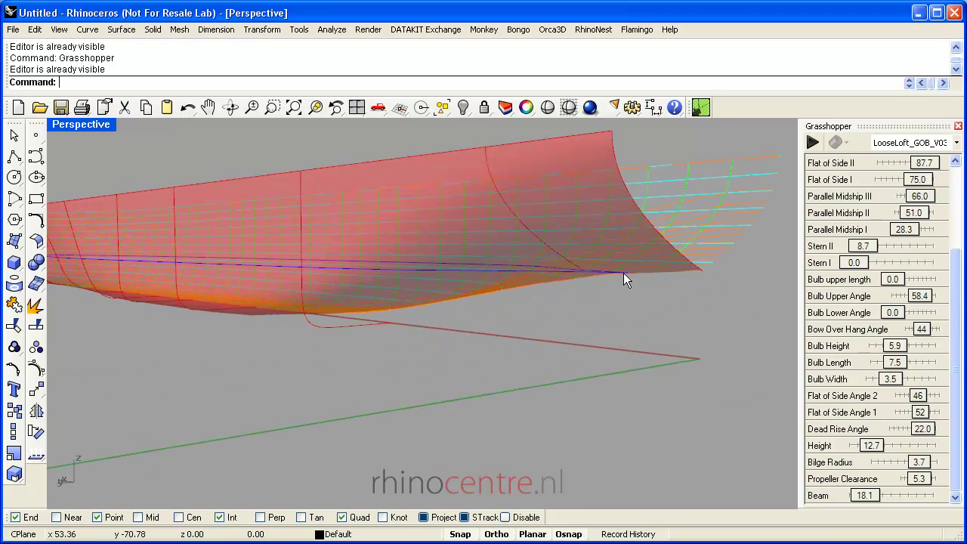
click(919, 479)
drag(923, 476, 923, 477)
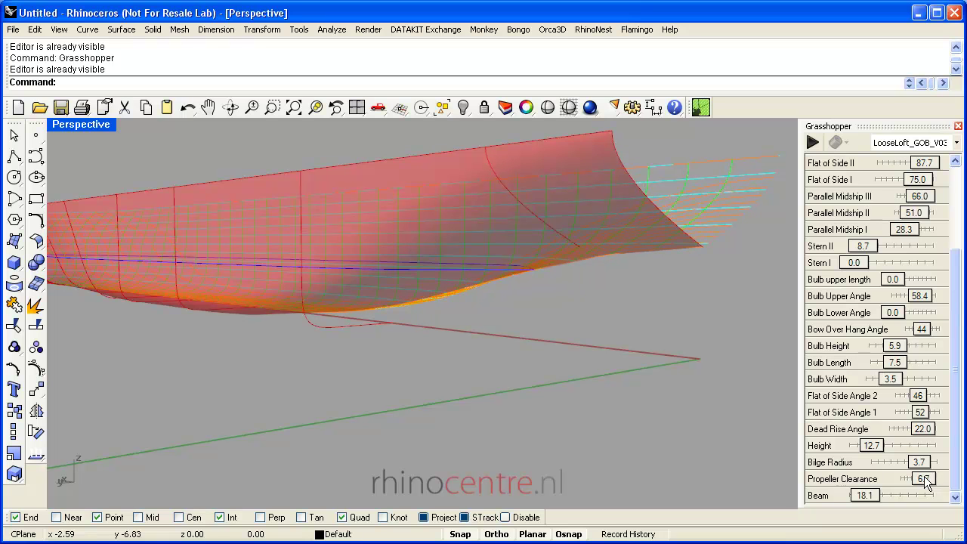
drag(926, 478, 928, 479)
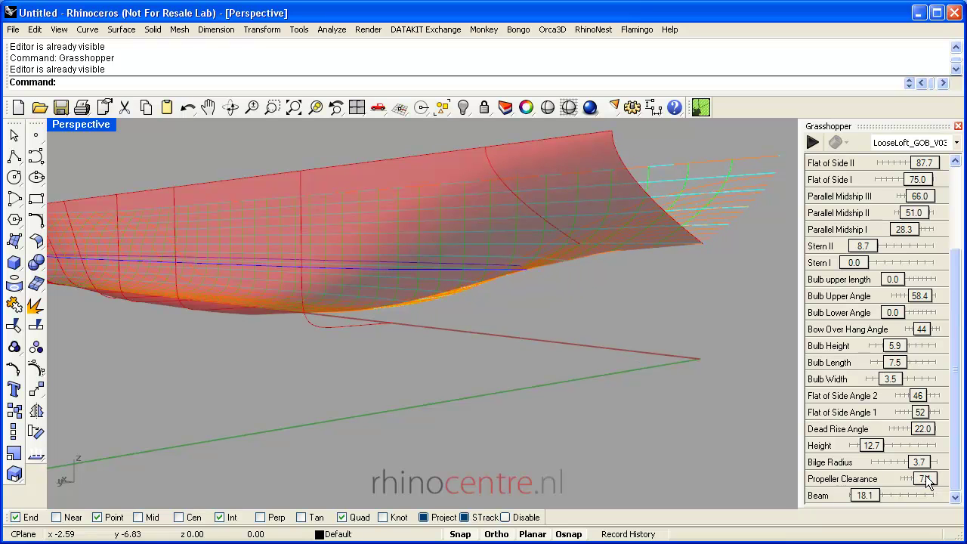
right_drag(484, 352, 529, 342)
scroll(491, 341, down, 5)
mouse_move(448, 341)
right_down()
mouse_move(552, 349)
mouse_move(565, 363)
mouse_move(515, 369)
mouse_move(382, 350)
mouse_move(298, 356)
mouse_move(297, 345)
mouse_move(273, 346)
right_up()
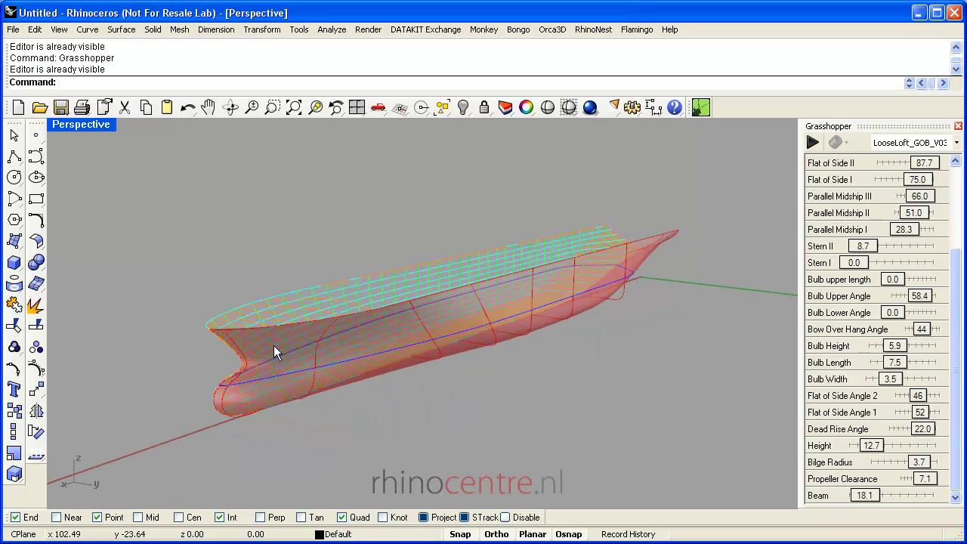
drag(961, 323, 961, 221)
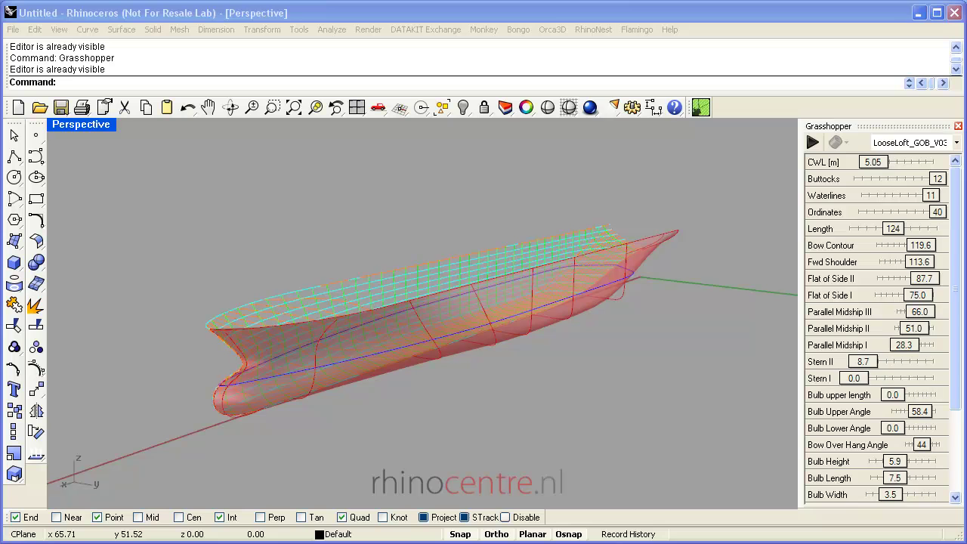
drag(966, 114, 232, 23)
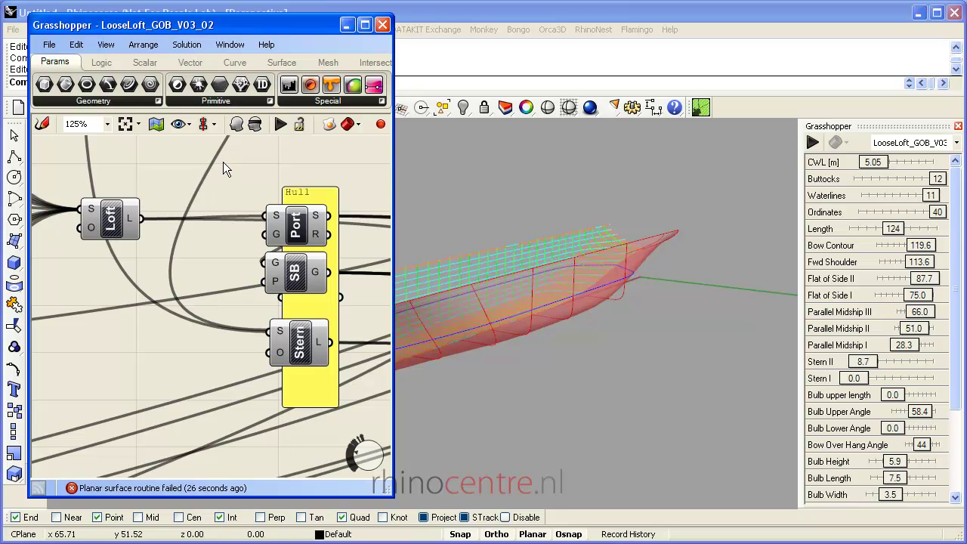
Select the Port and SB hull components and bake them into the Rhino model
click(300, 230)
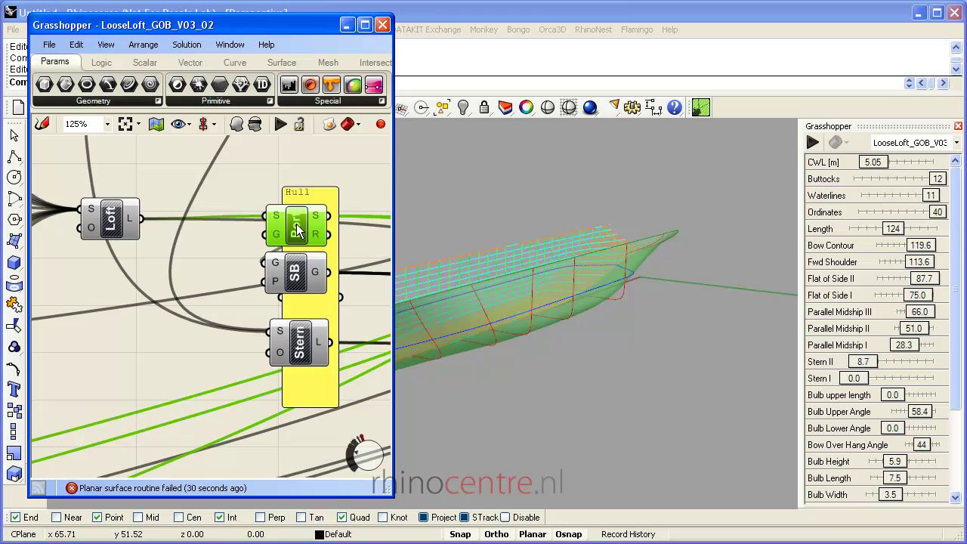
shift+click(295, 273)
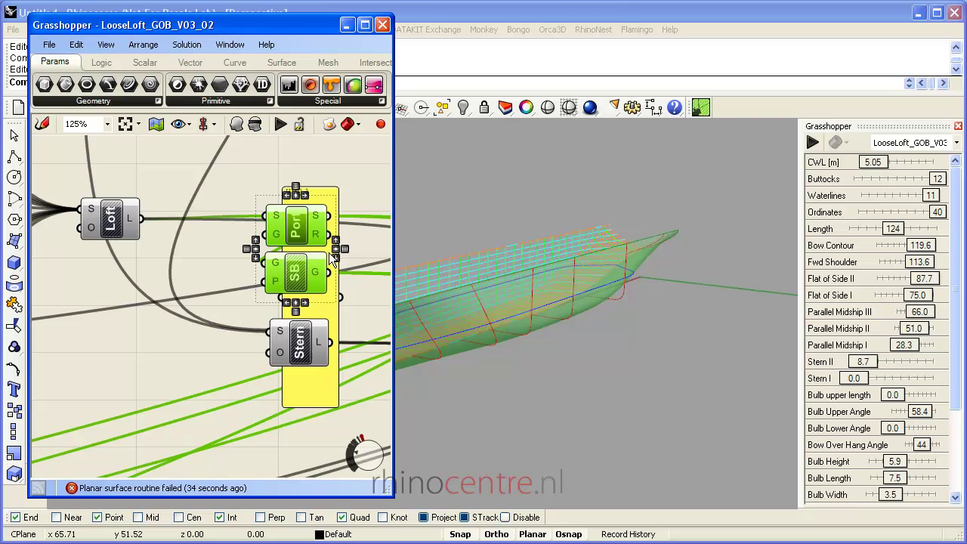
right_drag(530, 228, 533, 201)
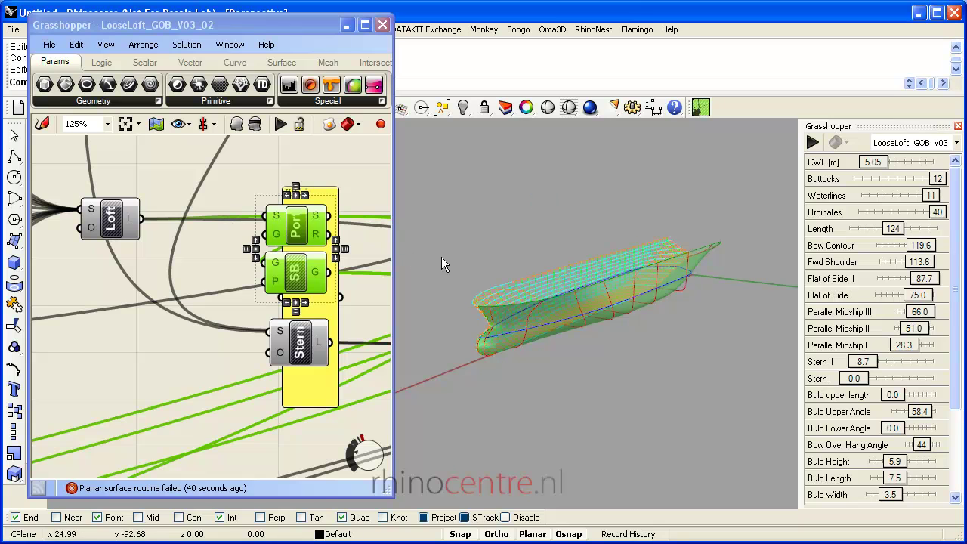
drag(568, 297, 575, 295)
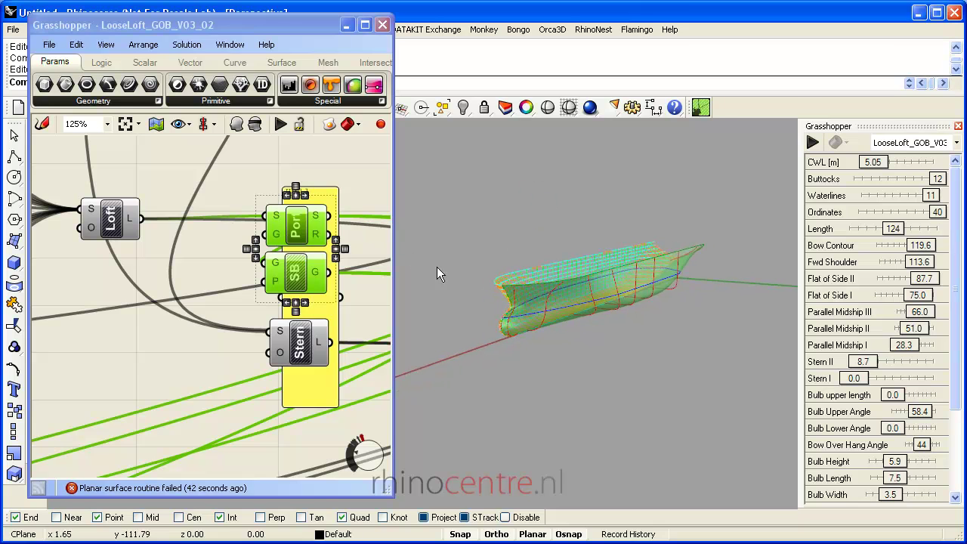
click(329, 127)
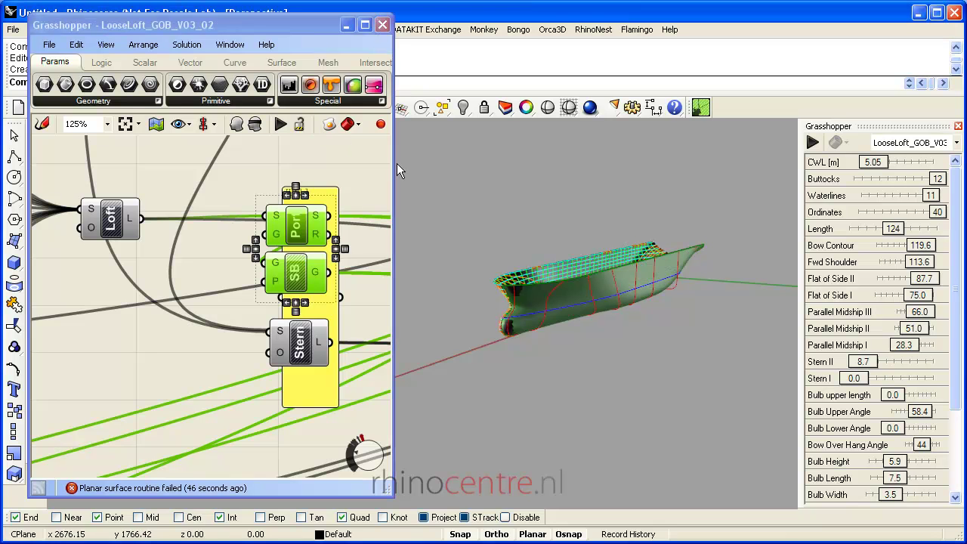
Close the Grasshopper editor and orbit the Perspective view to inspect the smooth white baked hull
click(383, 25)
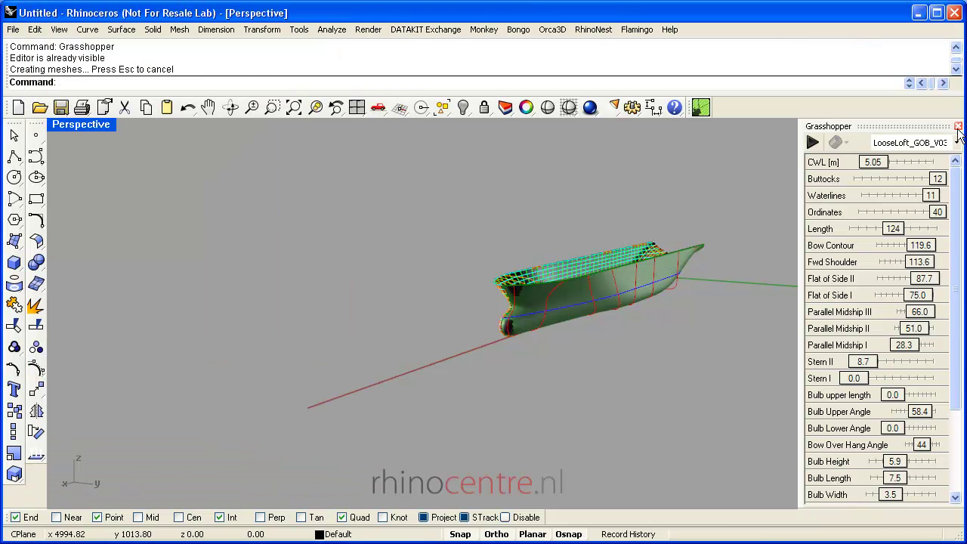
mouse_move(789, 299)
right_down()
mouse_move(934, 302)
mouse_move(755, 234)
mouse_move(726, 248)
mouse_move(781, 196)
mouse_move(781, 159)
mouse_move(691, 289)
mouse_move(712, 266)
mouse_move(680, 401)
mouse_move(769, 371)
mouse_move(671, 317)
mouse_move(574, 333)
mouse_move(550, 395)
mouse_move(571, 410)
mouse_move(561, 327)
right_up()
scroll(613, 354, up, 4)
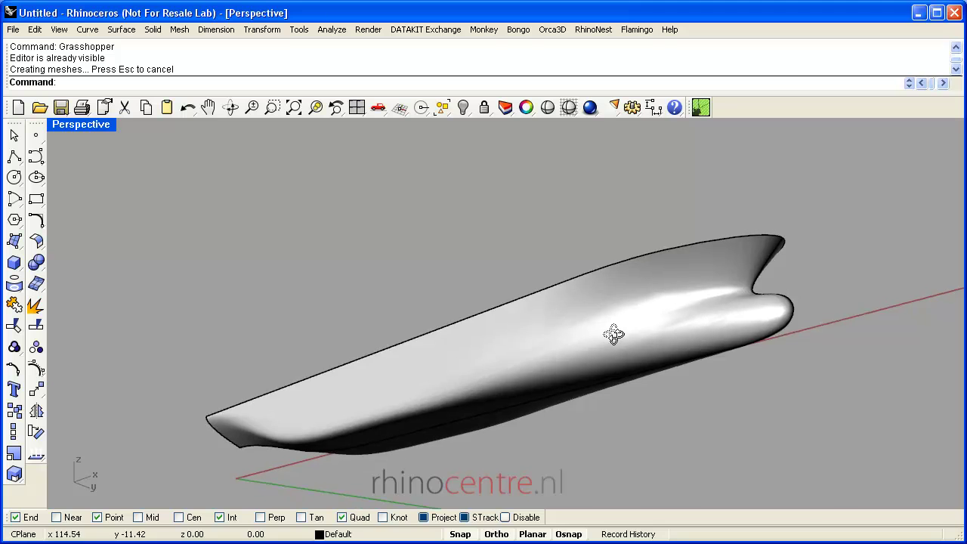
scroll(538, 295, down, 4)
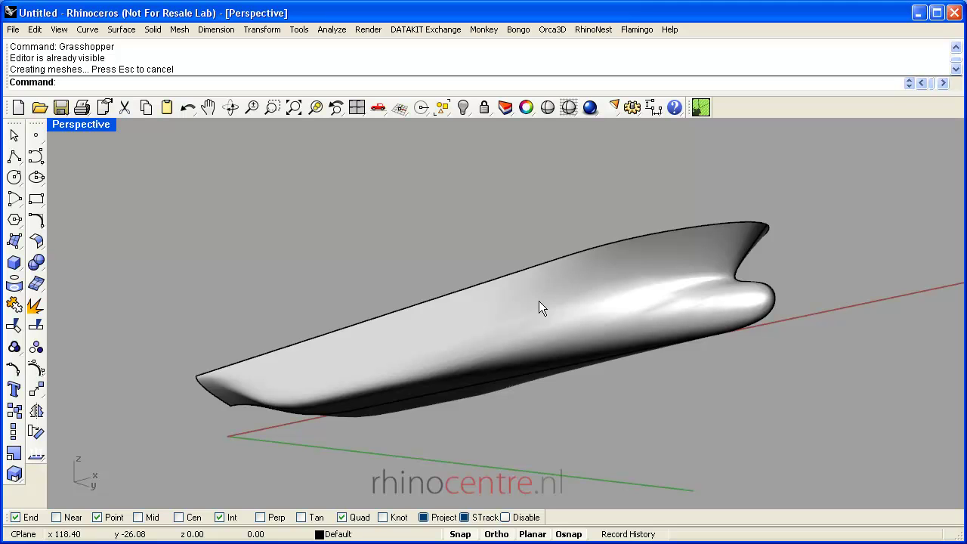
right_drag(704, 349, 734, 341)
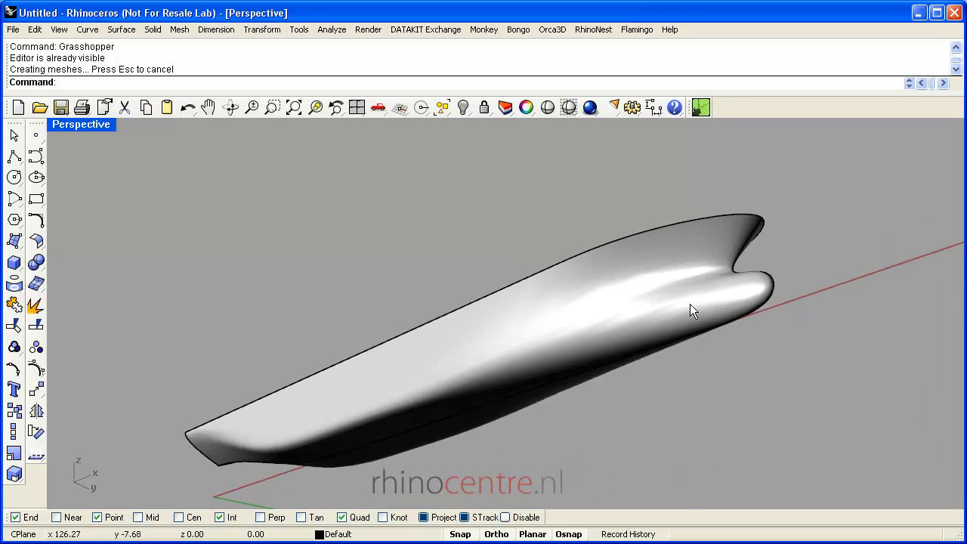